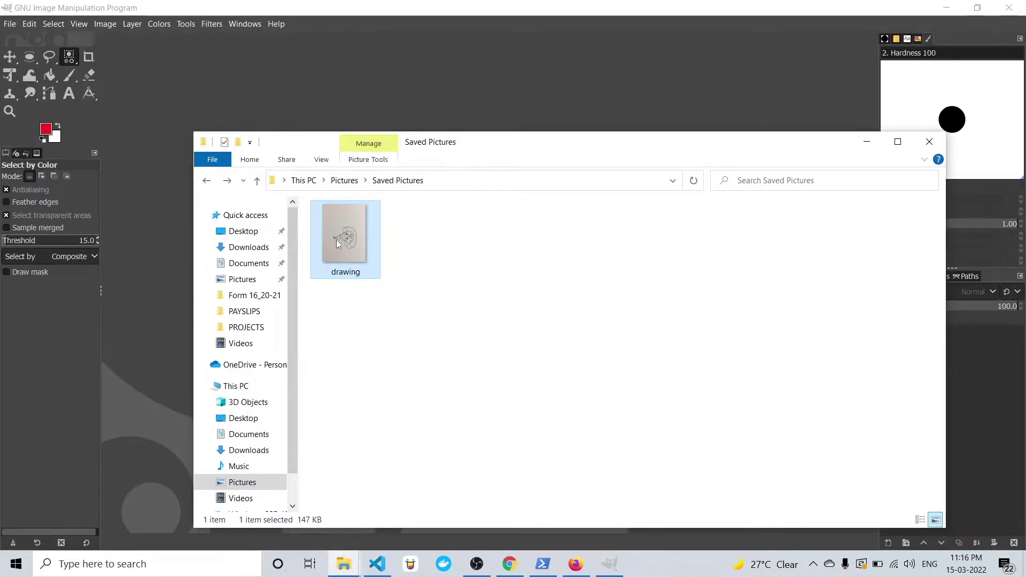
- Open clown sketch drawing.jpeg in GIMP by dragging it in from File Explorer
{"action": "mouse_move", "coordinate": [336, 240]}
{"action": "left_mouse_down"}
{"action": "mouse_move", "coordinate": [416, 149]}
{"action": "mouse_move", "coordinate": [477, 128]}
{"action": "left_mouse_up"}
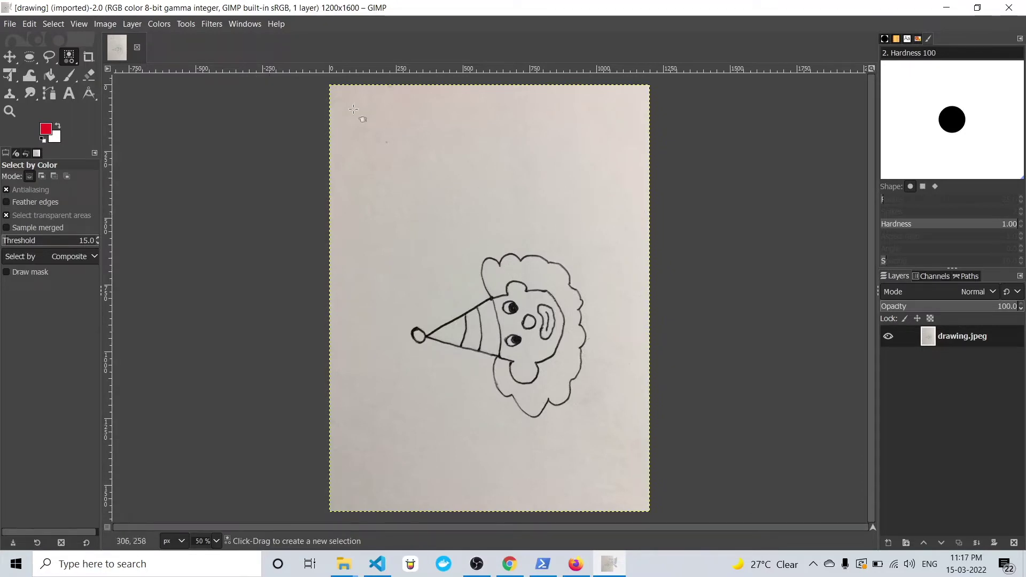
{"action": "left_click", "coordinate": [159, 25]}
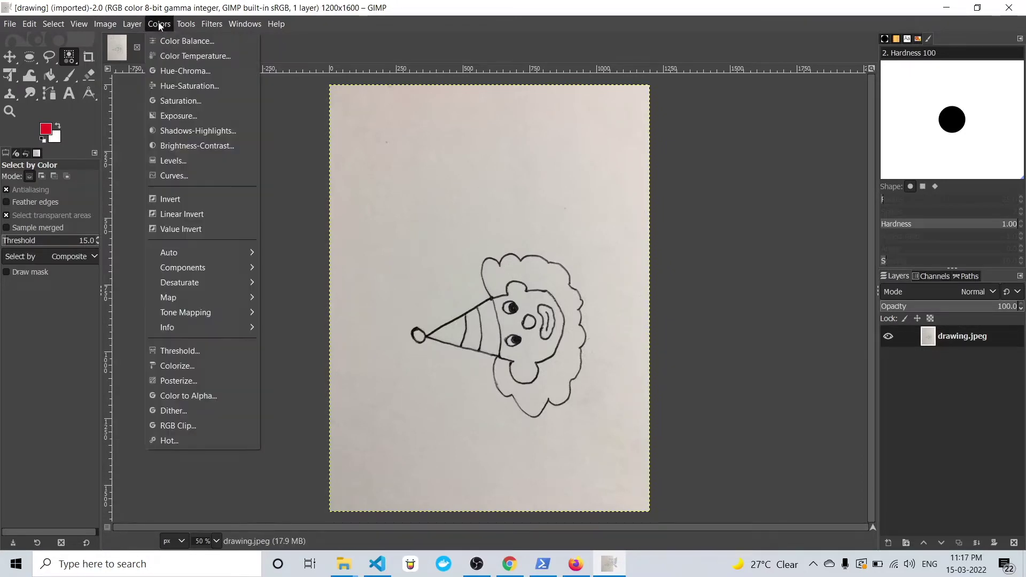
- Raise Brightness-Contrast contrast to 95 so the paper turns white and the lines solid black
{"action": "left_click", "coordinate": [197, 150]}
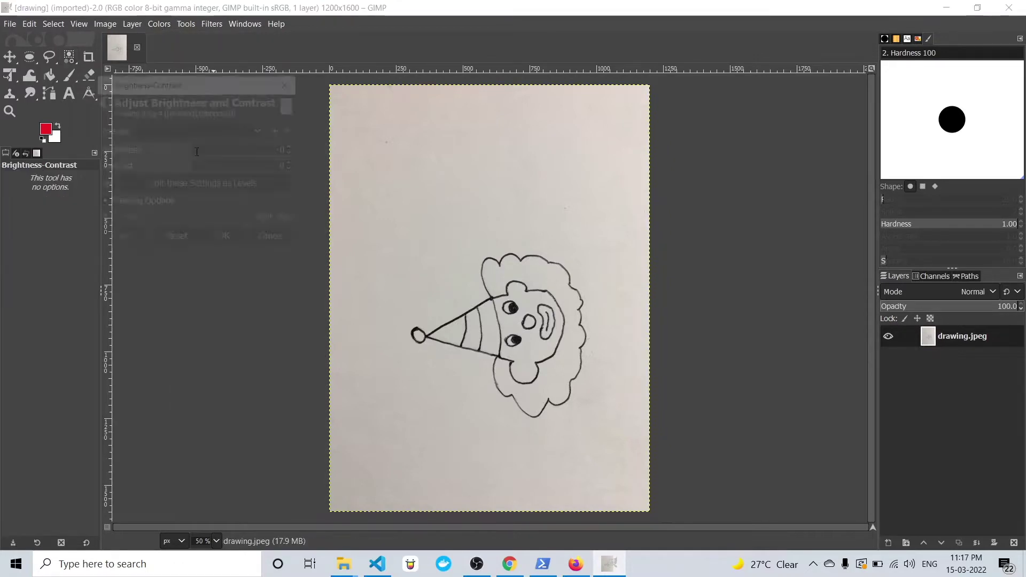
{"action": "left_click", "coordinate": [241, 169]}
{"action": "left_click_drag", "start_coordinate": [241, 169], "coordinate": [255, 168]}
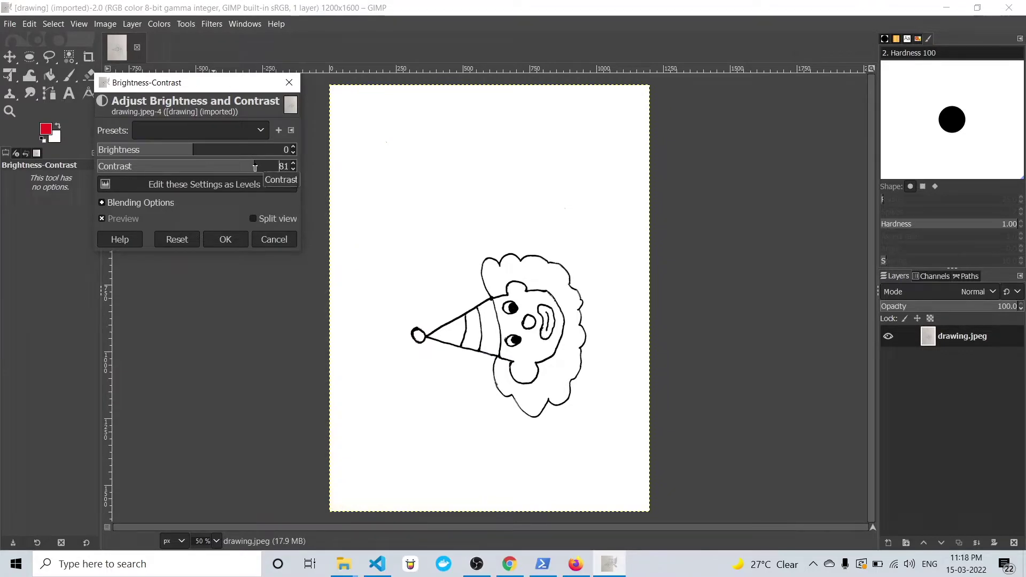
{"action": "left_click_drag", "start_coordinate": [255, 168], "coordinate": [265, 166]}
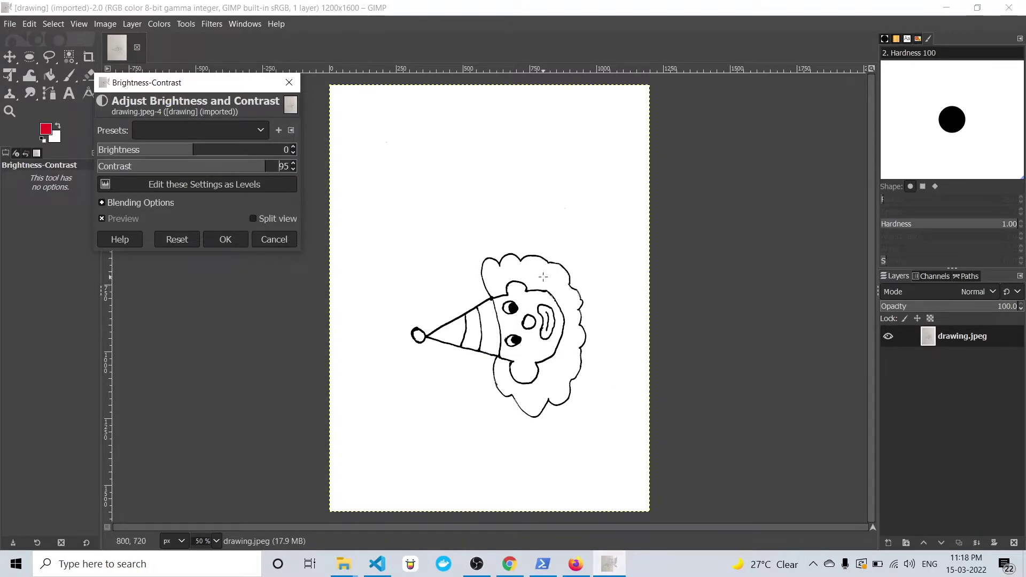
{"action": "left_click", "coordinate": [222, 238]}
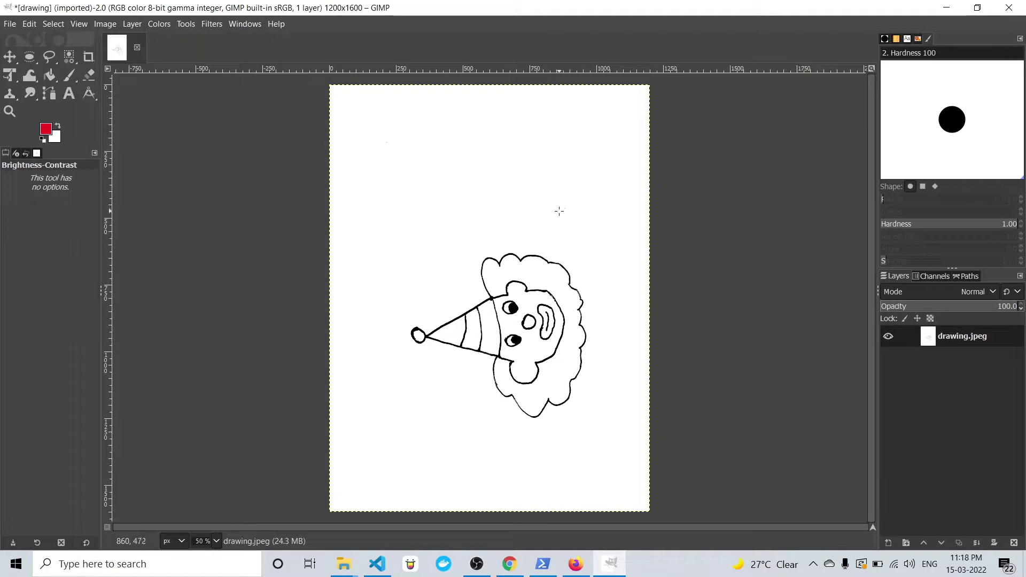
{"action": "key", "text": "plus"}
{"action": "key", "text": "plus"}
{"action": "key", "text": "plus"}
{"action": "key", "text": "plus"}
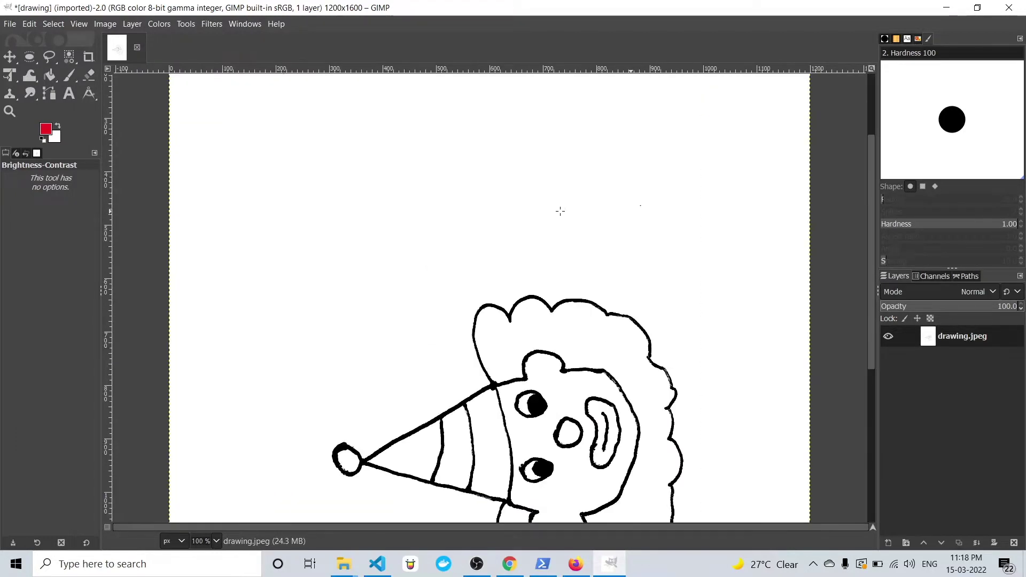
{"action": "key", "text": "plus"}
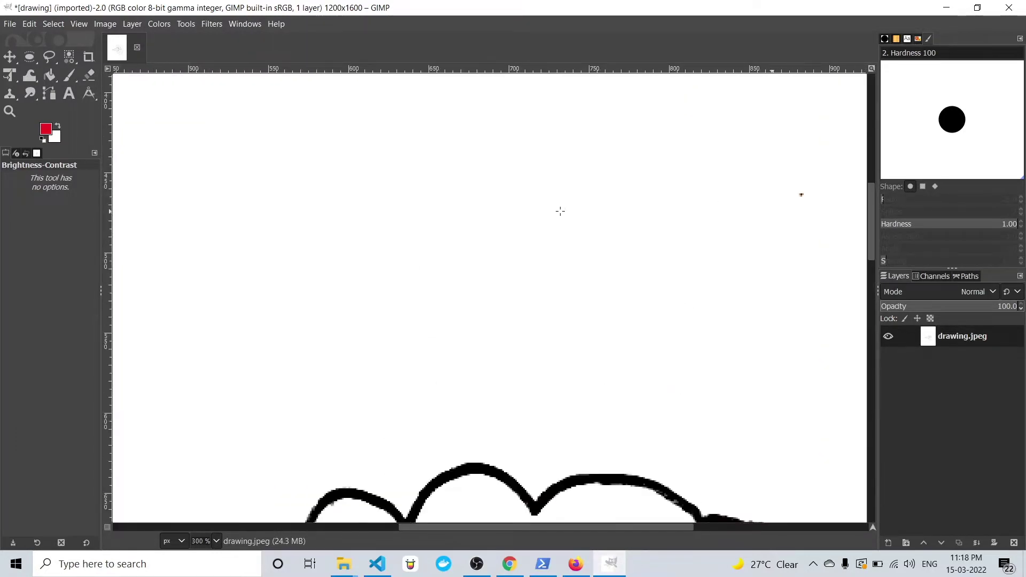
{"action": "scroll", "coordinate": [560, 211], "scroll_direction": "right", "scroll_amount": 5}
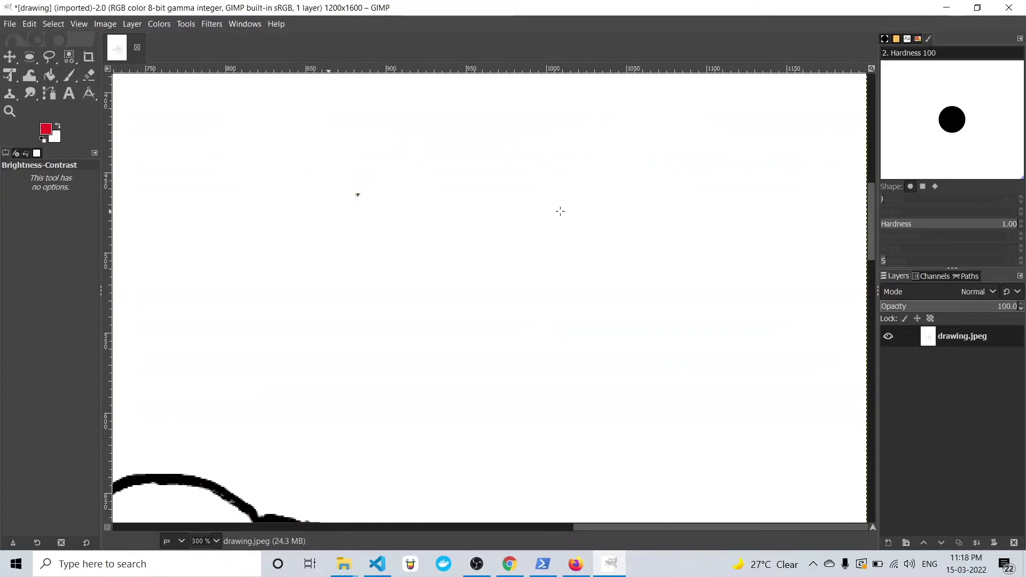
{"action": "scroll", "coordinate": [560, 211], "scroll_direction": "left", "scroll_amount": 5}
{"action": "scroll", "coordinate": [565, 304], "scroll_direction": "down", "scroll_amount": 5}
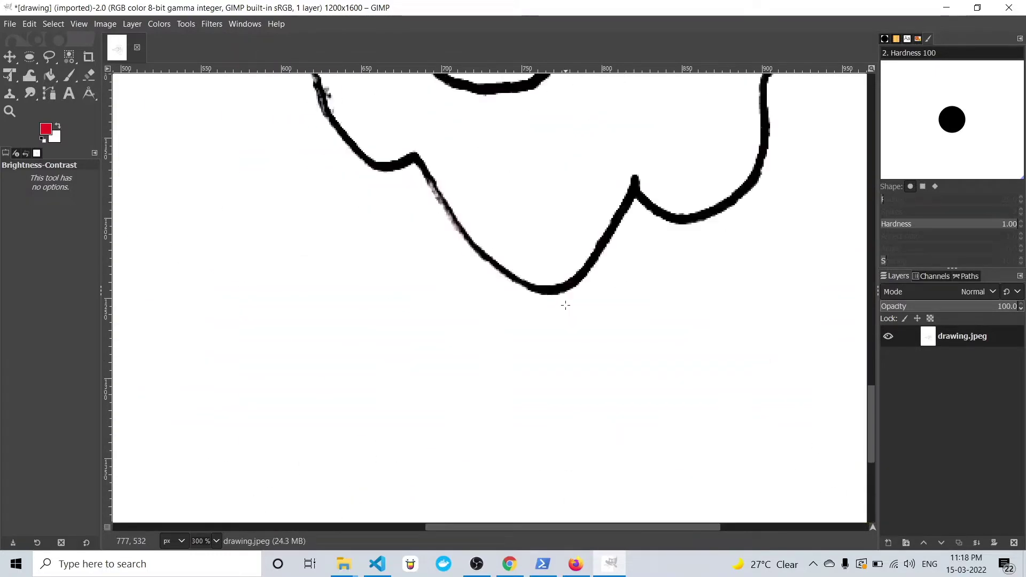
{"action": "scroll", "coordinate": [565, 305], "scroll_direction": "up", "scroll_amount": 5}
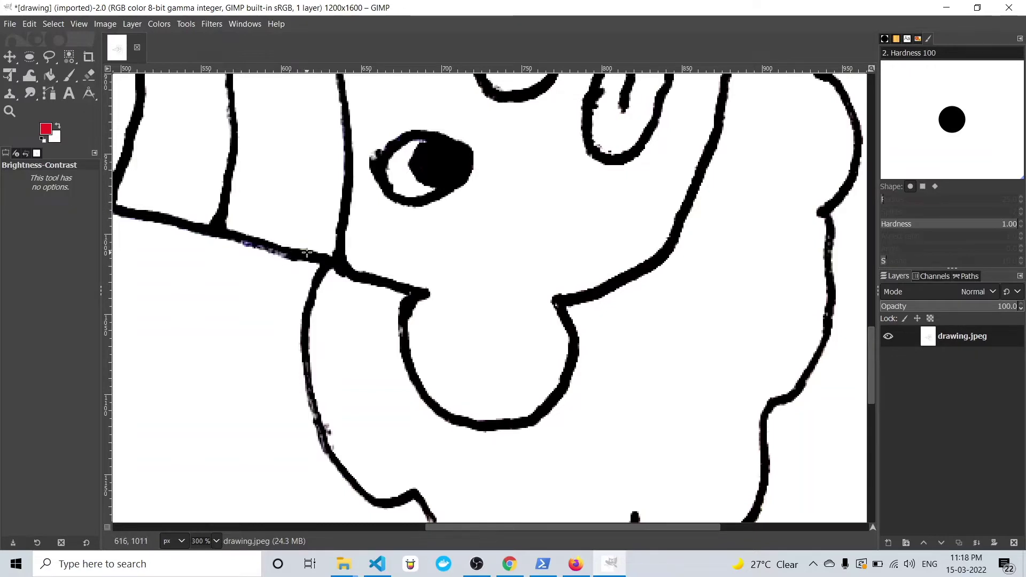
{"action": "scroll", "coordinate": [307, 254], "scroll_direction": "down", "scroll_amount": 1}
{"action": "scroll", "coordinate": [306, 253], "scroll_direction": "down", "scroll_amount": 3}
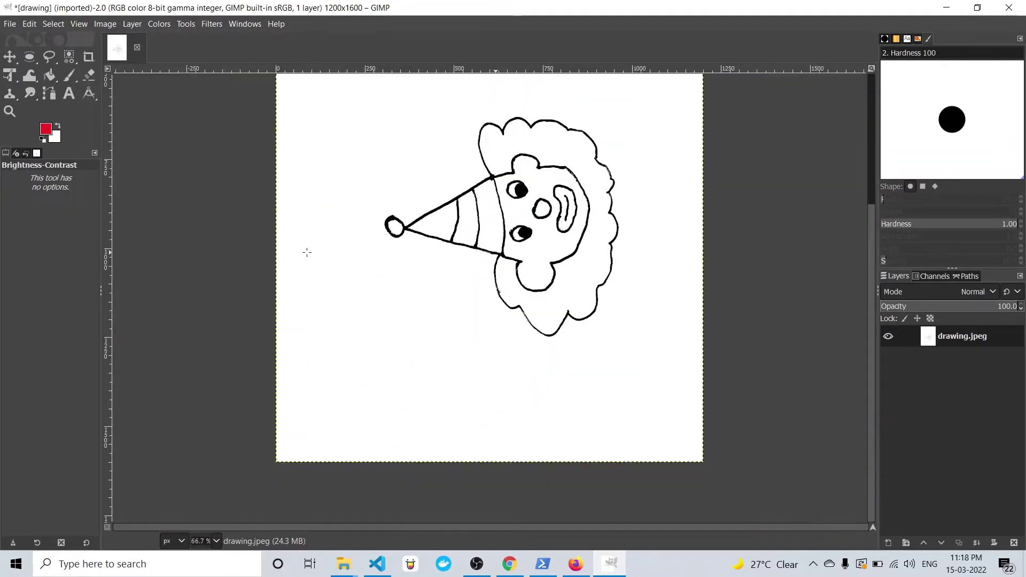
{"action": "scroll", "coordinate": [307, 253], "scroll_direction": "down", "scroll_amount": 1}
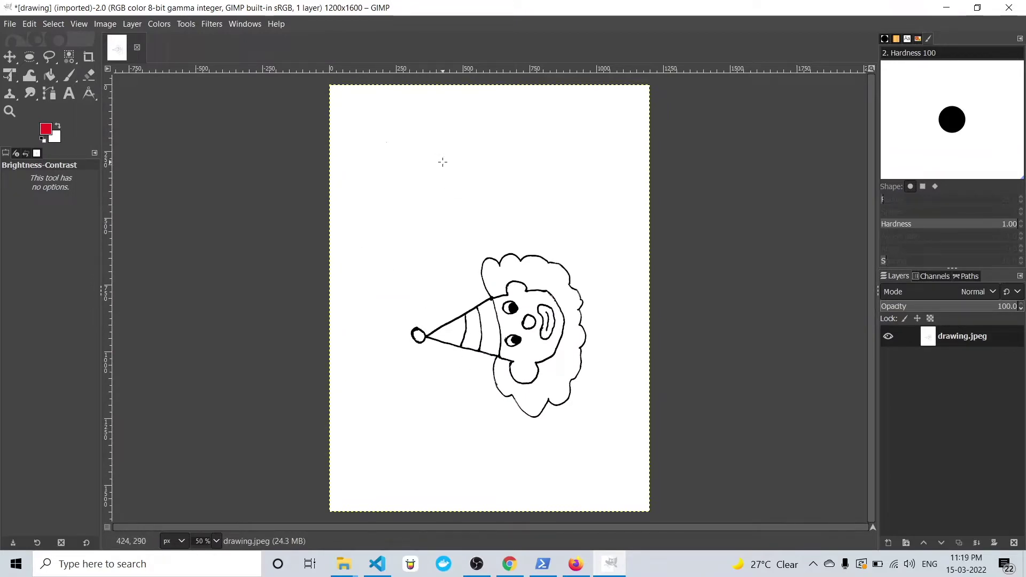
- Select the white background by colour with Select > By Color
{"action": "right_click", "coordinate": [443, 162]}
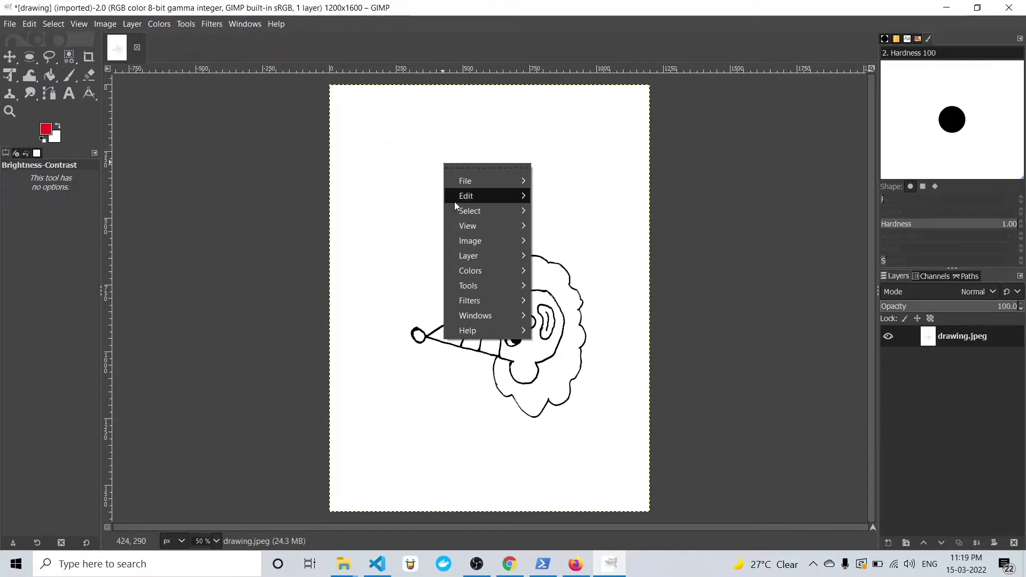
{"action": "mouse_move", "coordinate": [471, 211]}
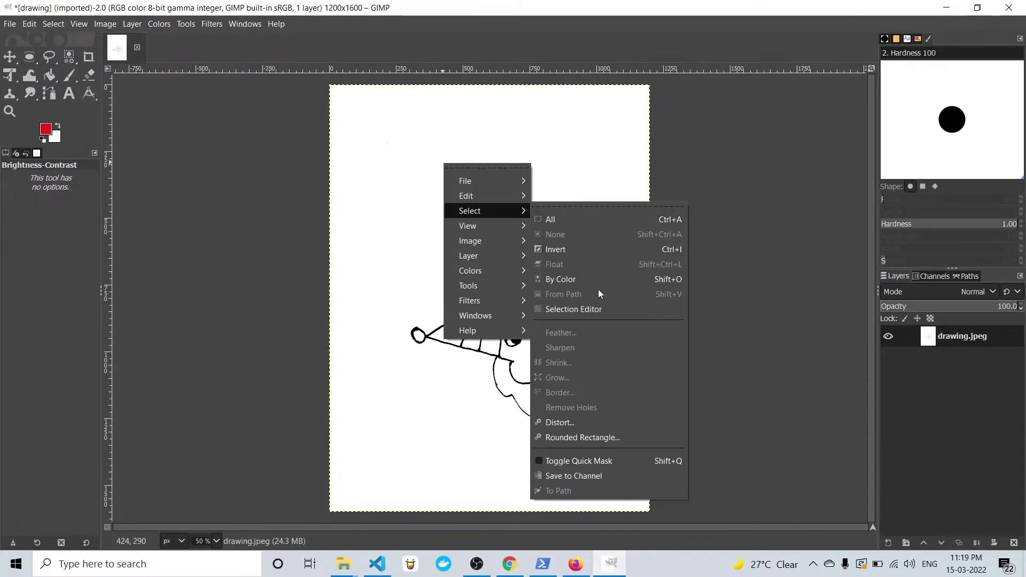
{"action": "left_click", "coordinate": [597, 284]}
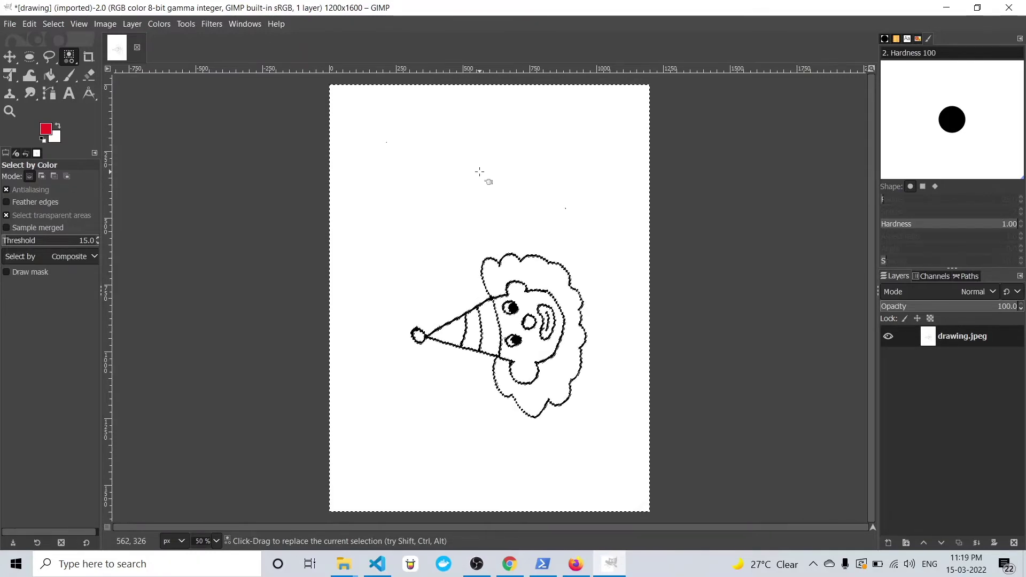
{"action": "right_click", "coordinate": [480, 172]}
- Invert the selection so the black clown lines are selected
{"action": "mouse_move", "coordinate": [505, 220]}
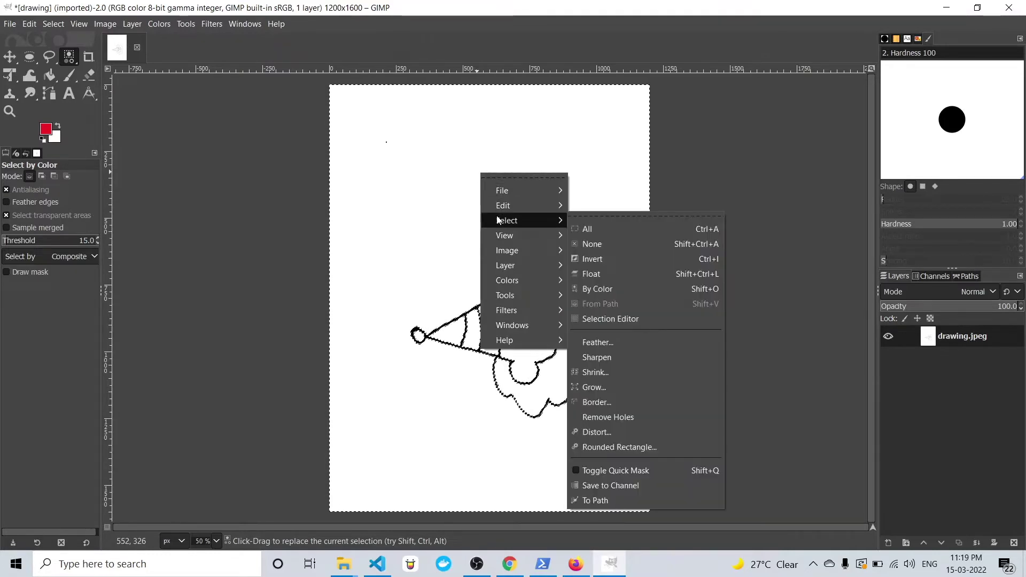
{"action": "left_click", "coordinate": [611, 258]}
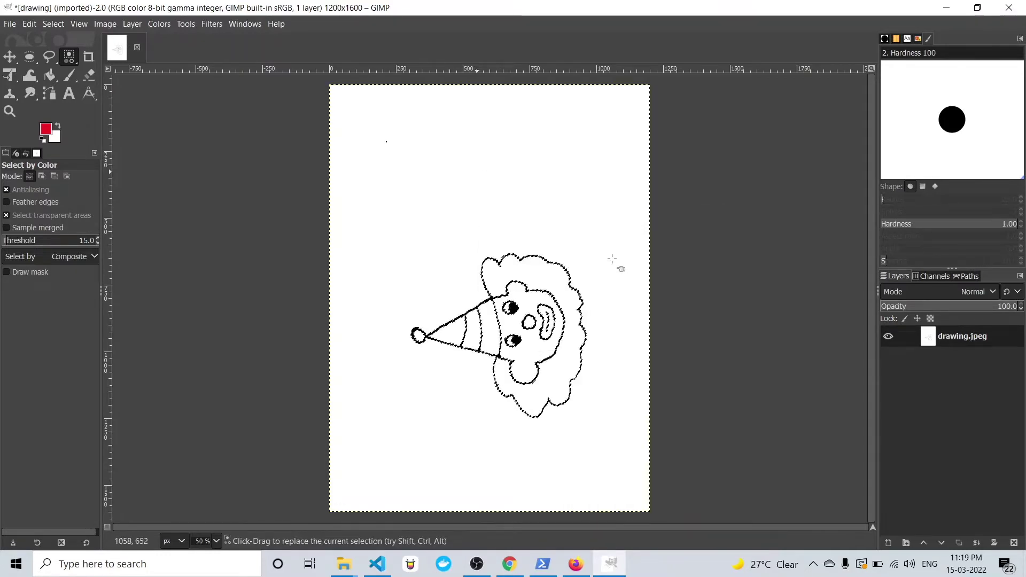
- Grow the line selection by 2 px with Select > Grow
{"action": "right_click", "coordinate": [512, 211]}
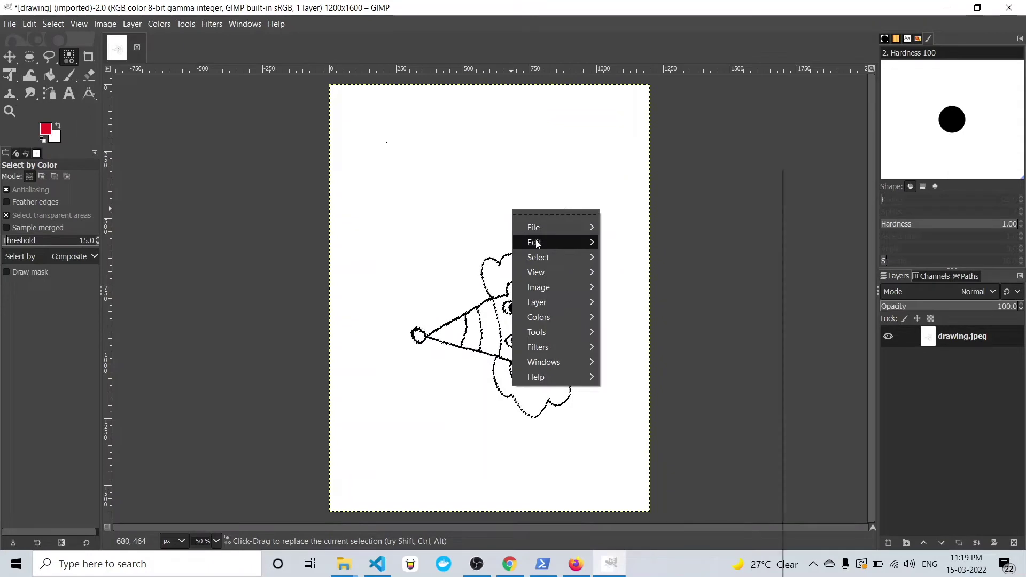
{"action": "mouse_move", "coordinate": [540, 259]}
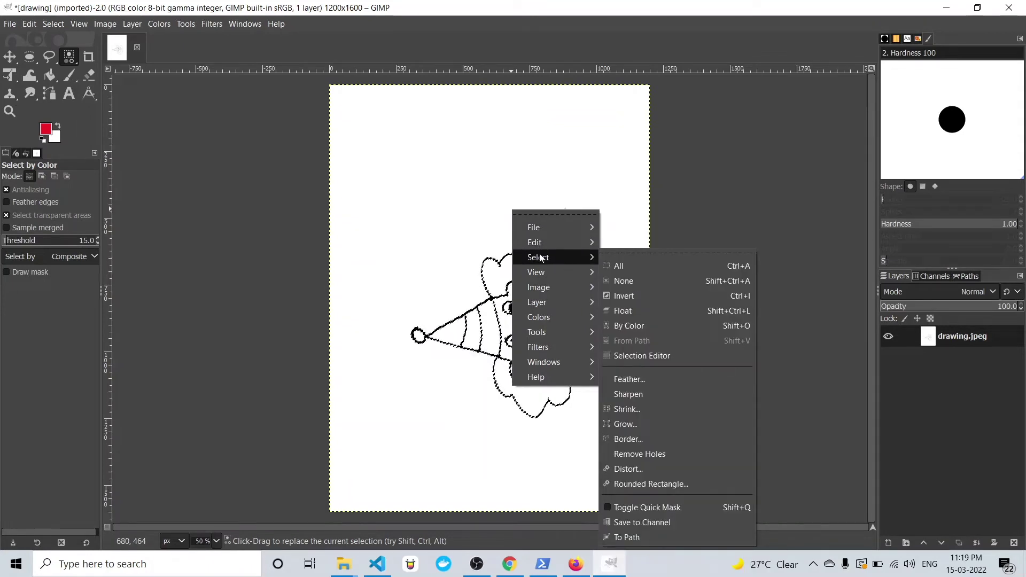
{"action": "left_click", "coordinate": [644, 423]}
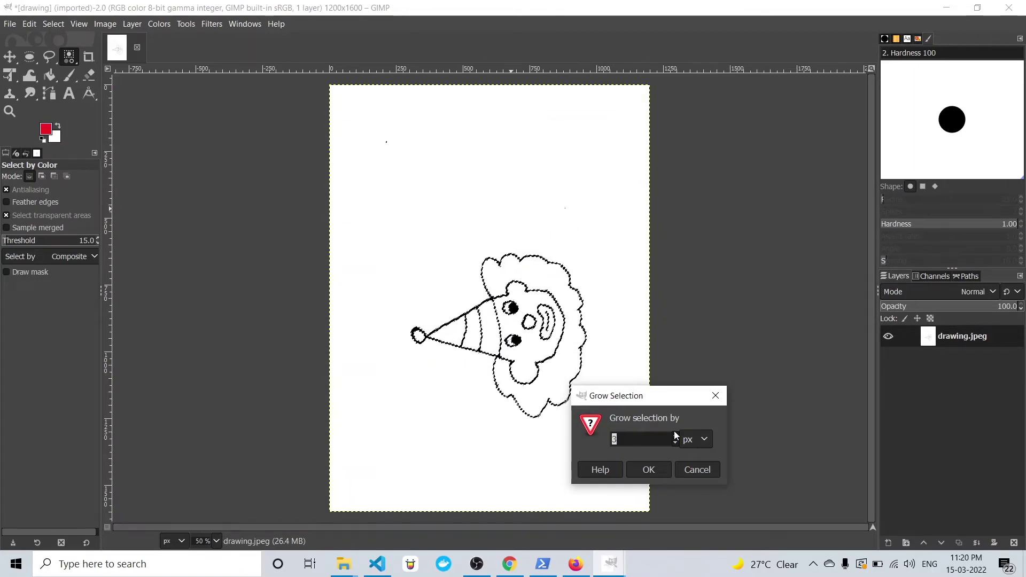
{"action": "type", "text": "2"}
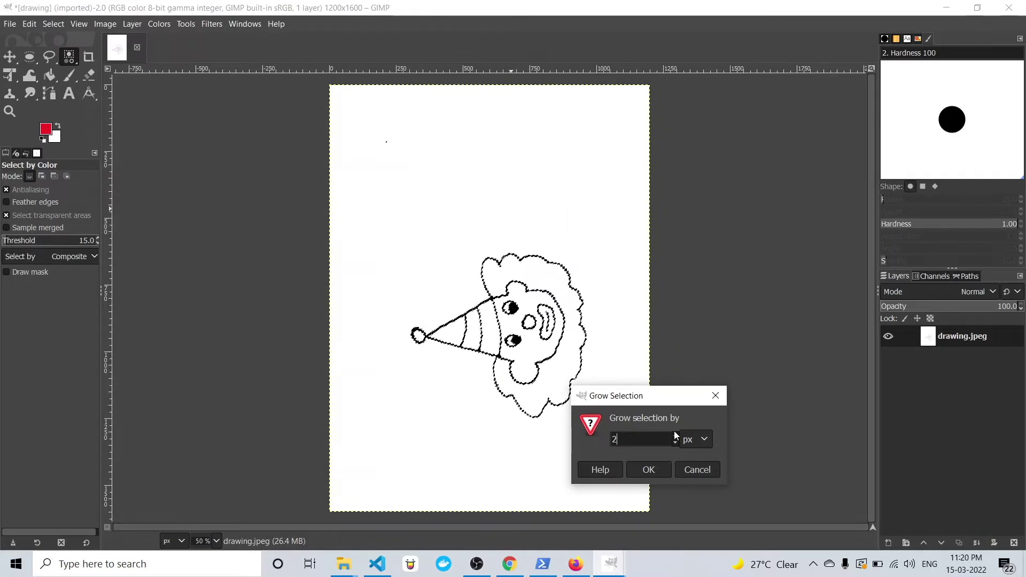
{"action": "left_click", "coordinate": [648, 469]}
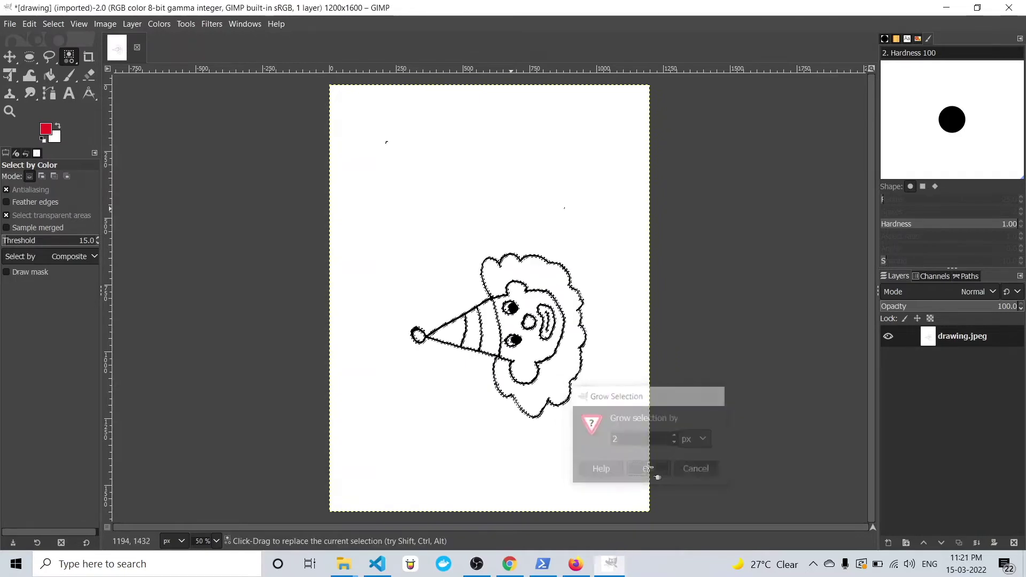
{"action": "key", "text": "shift"}
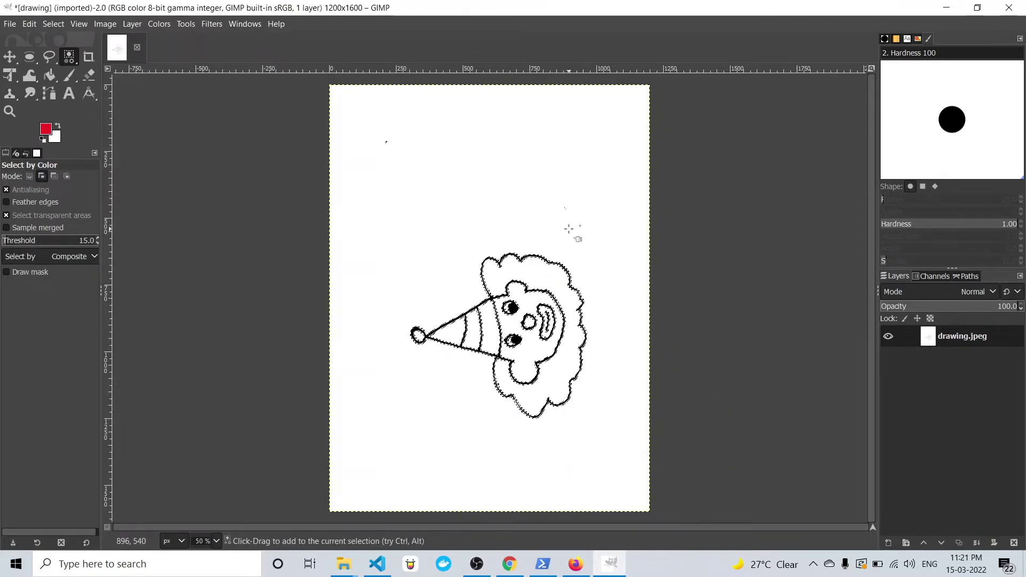
- Zoom in to check that the 2 px-grown selection hugs the clown's lines
{"action": "scroll", "coordinate": [569, 229], "scroll_direction": "up", "scroll_amount": 6}
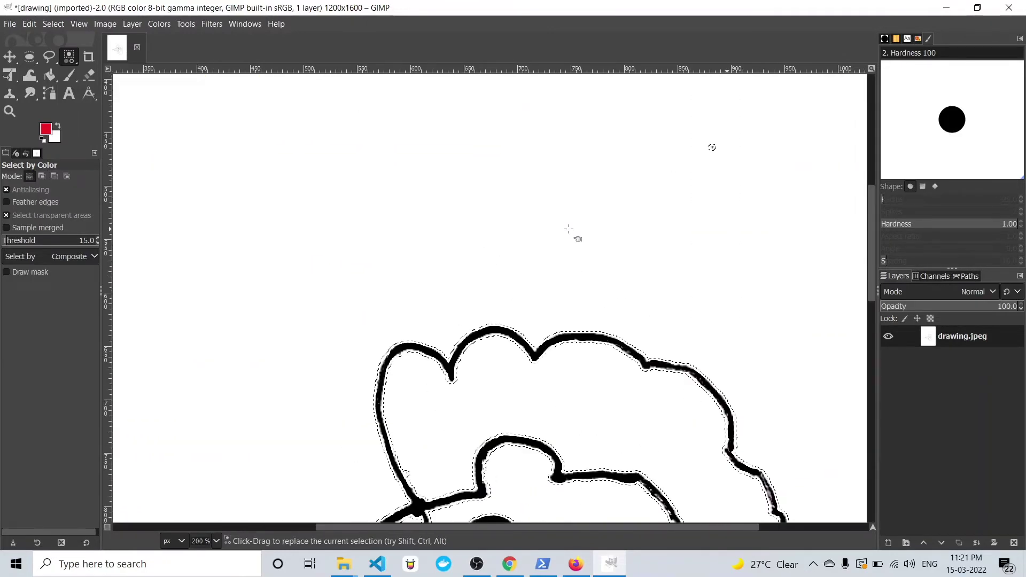
{"action": "scroll", "coordinate": [540, 303], "scroll_direction": "down", "scroll_amount": 4}
{"action": "scroll", "coordinate": [540, 300], "scroll_direction": "up", "scroll_amount": 8}
{"action": "scroll", "coordinate": [539, 299], "scroll_direction": "down", "scroll_amount": 5}
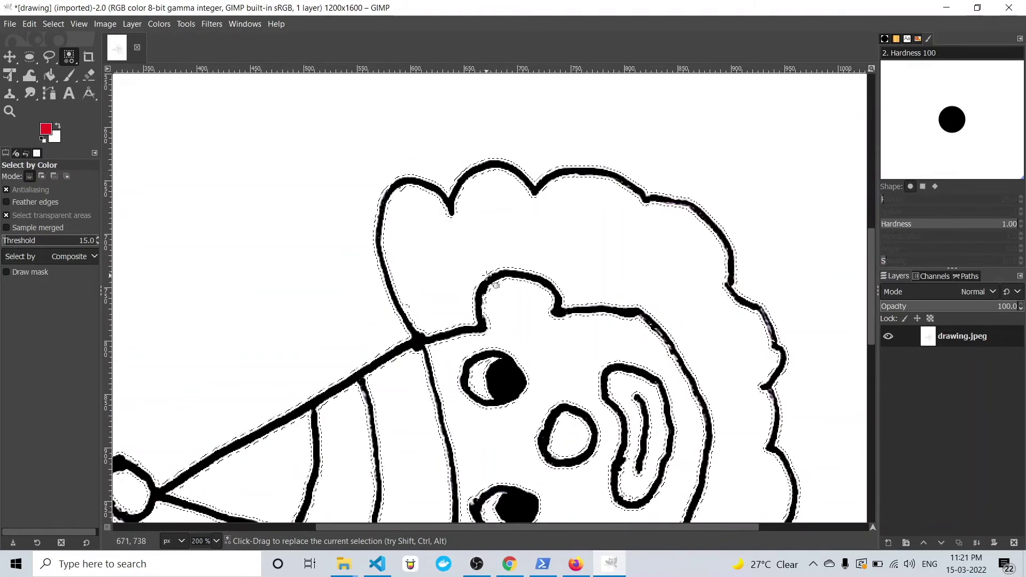
{"action": "scroll", "coordinate": [475, 307], "scroll_direction": "down", "scroll_amount": 5}
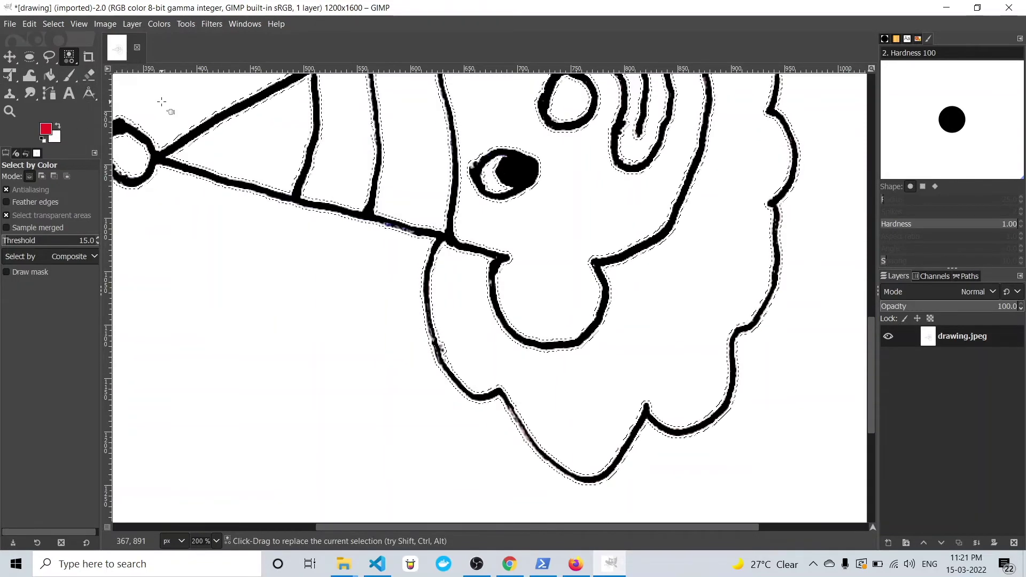
{"action": "key", "text": "o"}
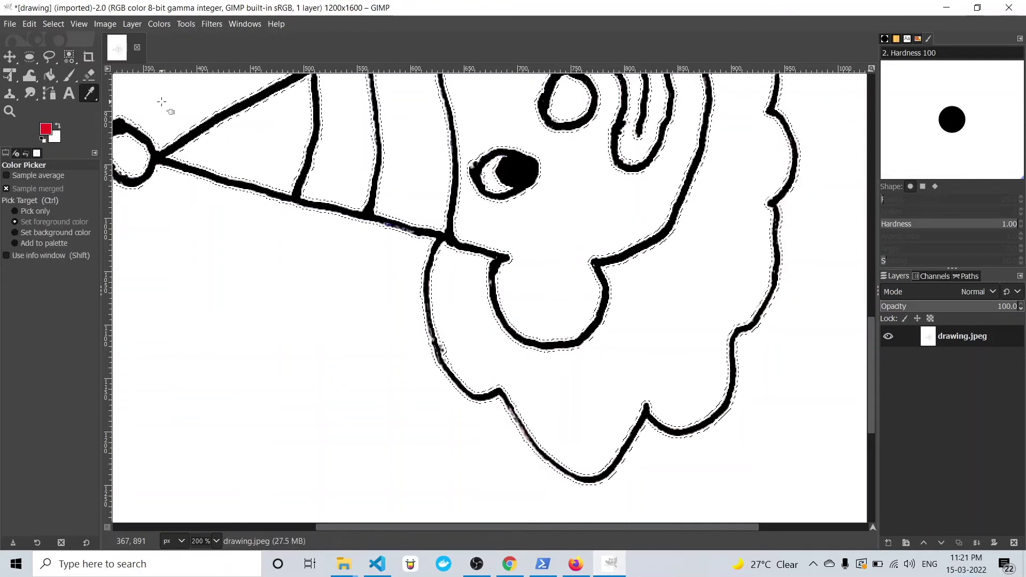
- Sample black from the hat's outline as foreground colour and zoom out to the whole drawing
{"action": "left_click", "coordinate": [160, 156]}
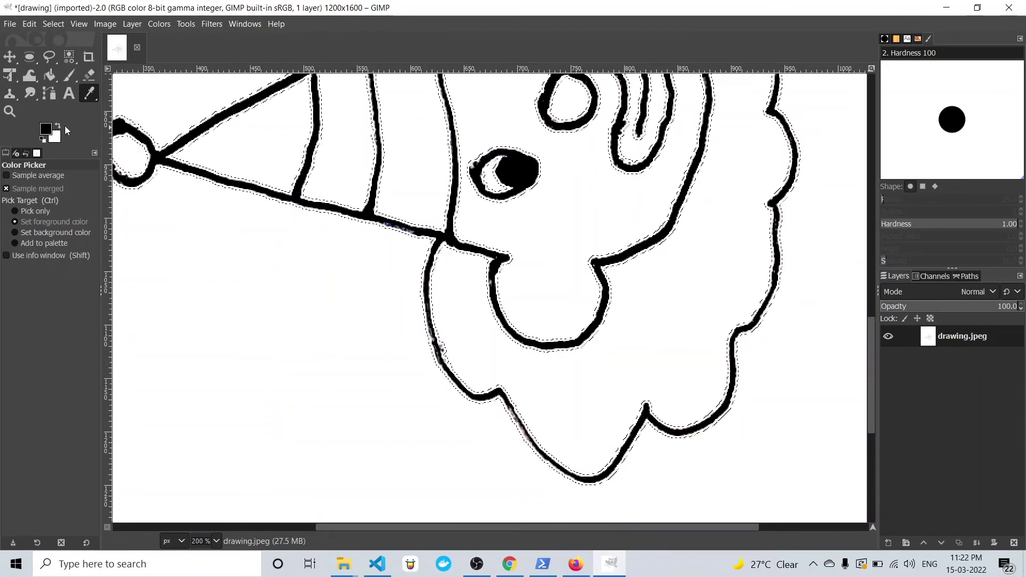
{"action": "key", "text": "minus"}
{"action": "key", "text": "minus"}
{"action": "key", "text": "minus"}
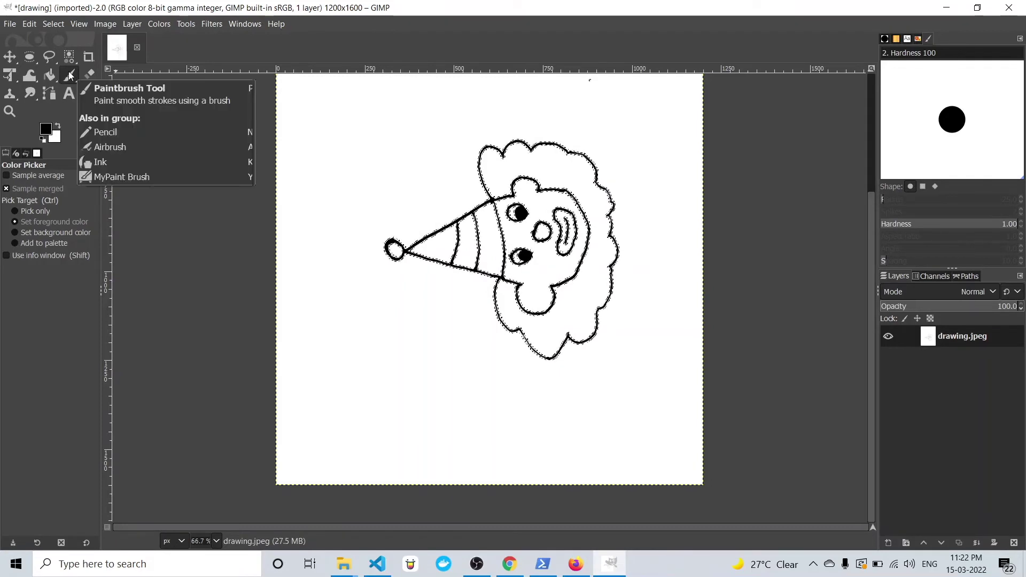
- Set the Paintbrush size to 351 to paint the grown selection black
{"action": "left_click", "coordinate": [70, 75]}
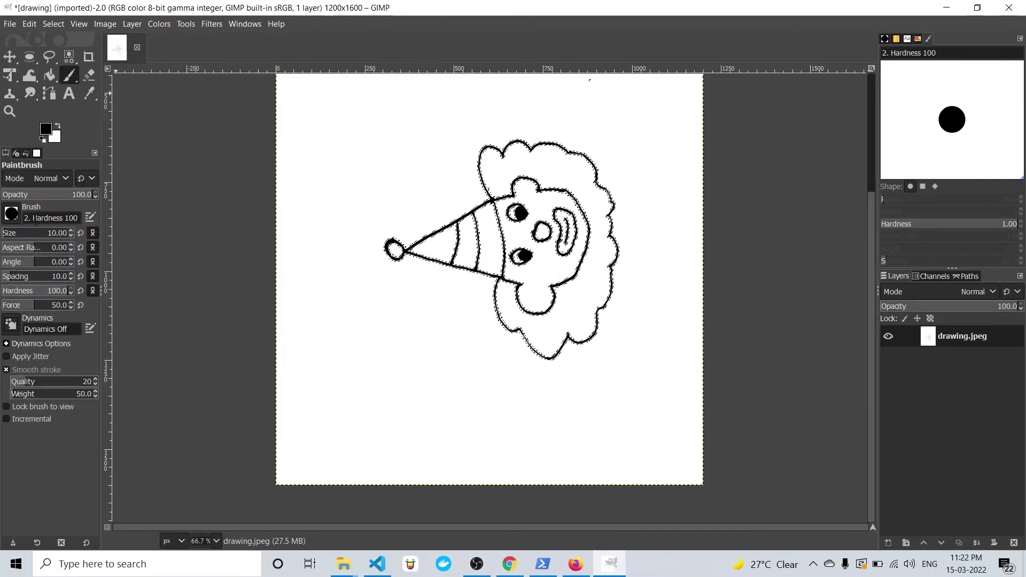
{"action": "left_click", "coordinate": [27, 236]}
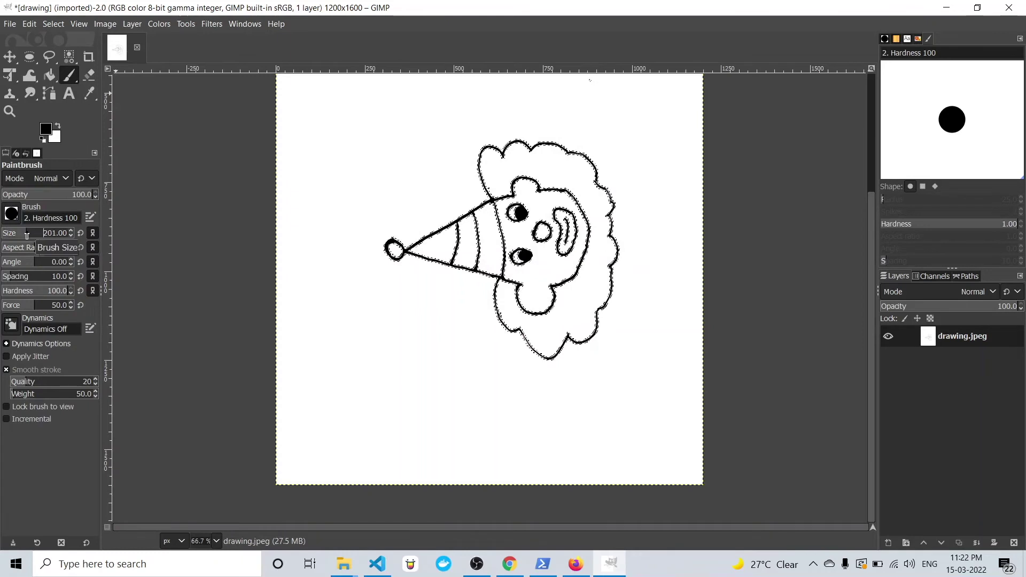
{"action": "left_click", "coordinate": [37, 233]}
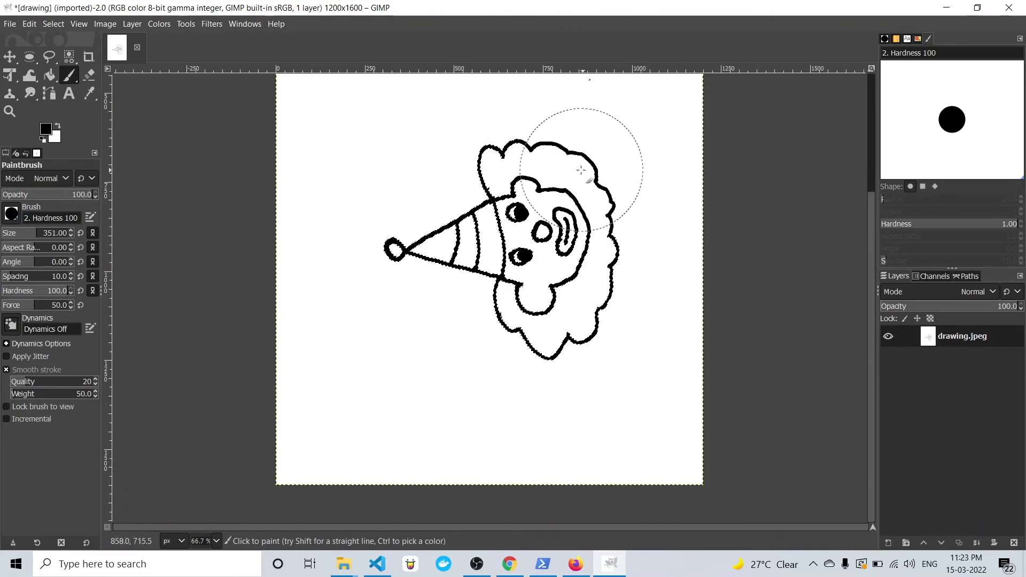
- Clear the selection with Select > None and zoom in to 150% on the clown's face
{"action": "left_click", "coordinate": [54, 25]}
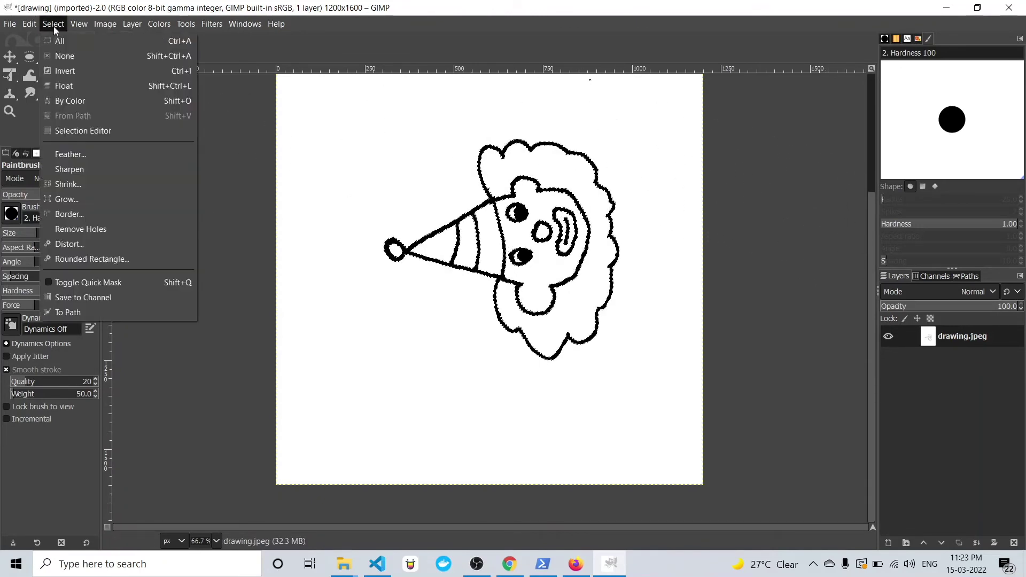
{"action": "left_click", "coordinate": [75, 55]}
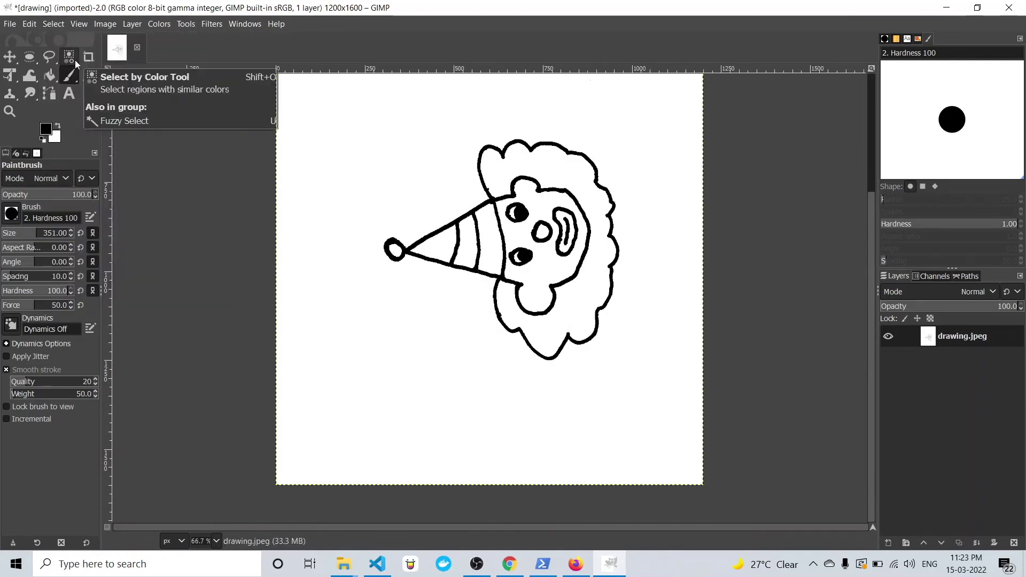
{"action": "scroll", "coordinate": [771, 257], "scroll_direction": "up", "scroll_amount": 4}
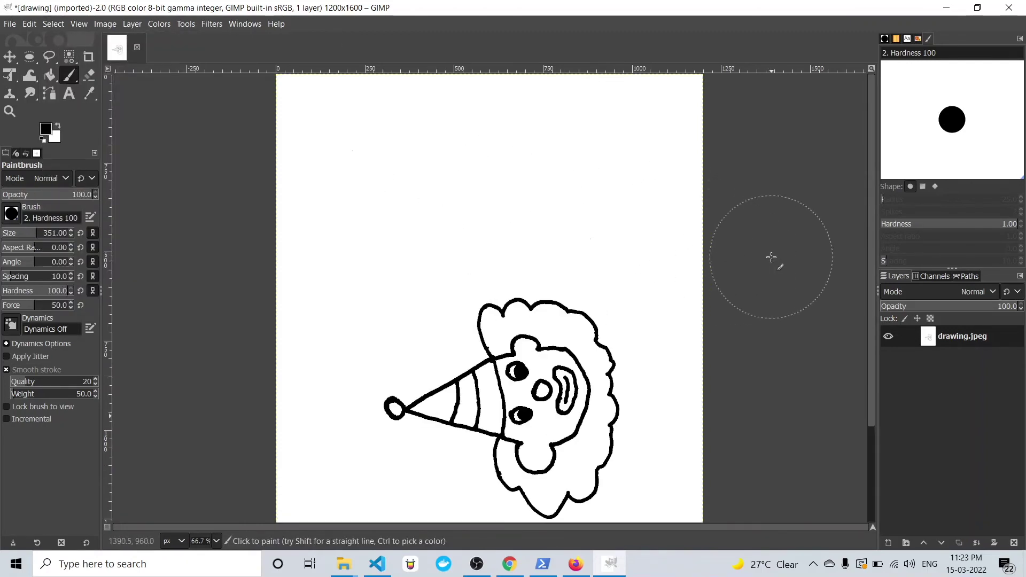
{"action": "scroll", "coordinate": [771, 257], "scroll_direction": "down", "scroll_amount": 3}
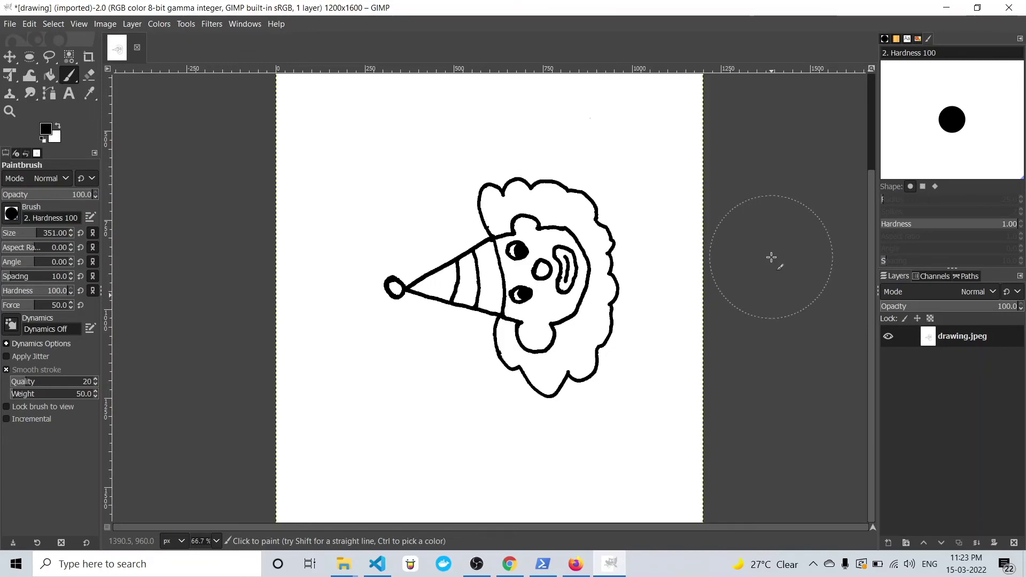
{"action": "key", "text": "plus"}
{"action": "key", "text": "plus"}
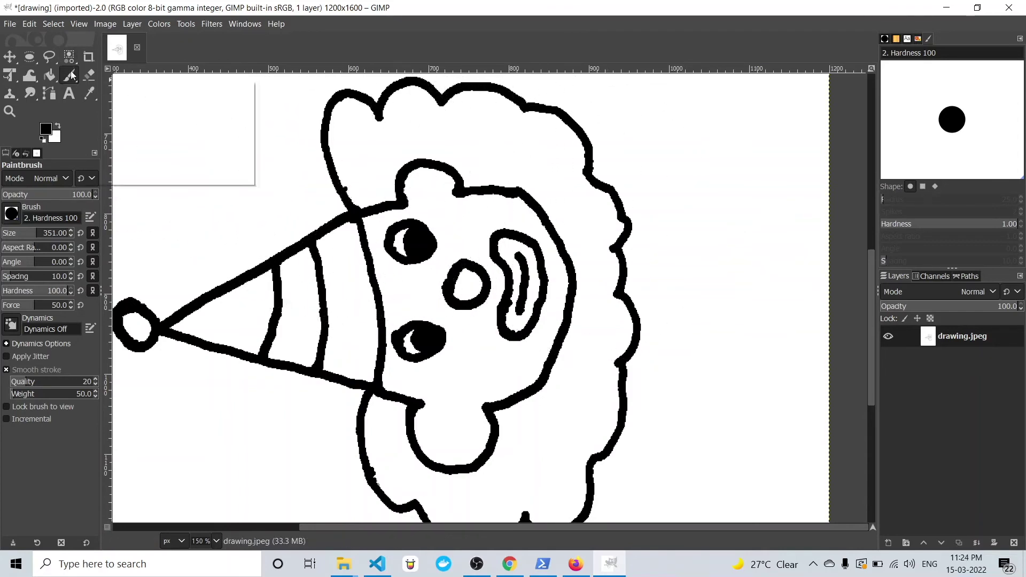
- Paint out the stray black bit near the hat and hair in white with a 14 px brush
{"action": "left_click", "coordinate": [89, 93]}
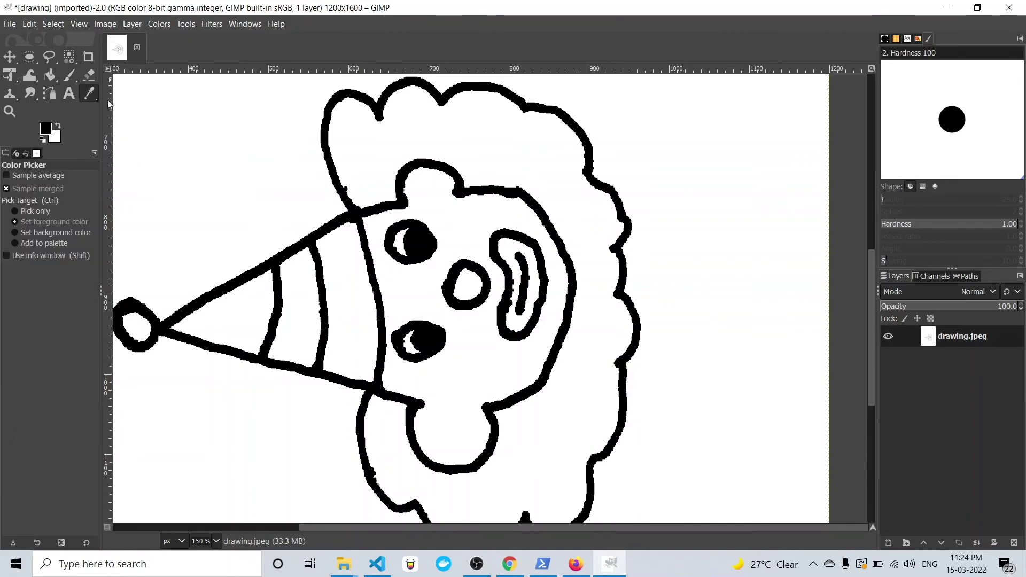
{"action": "left_click", "coordinate": [294, 183]}
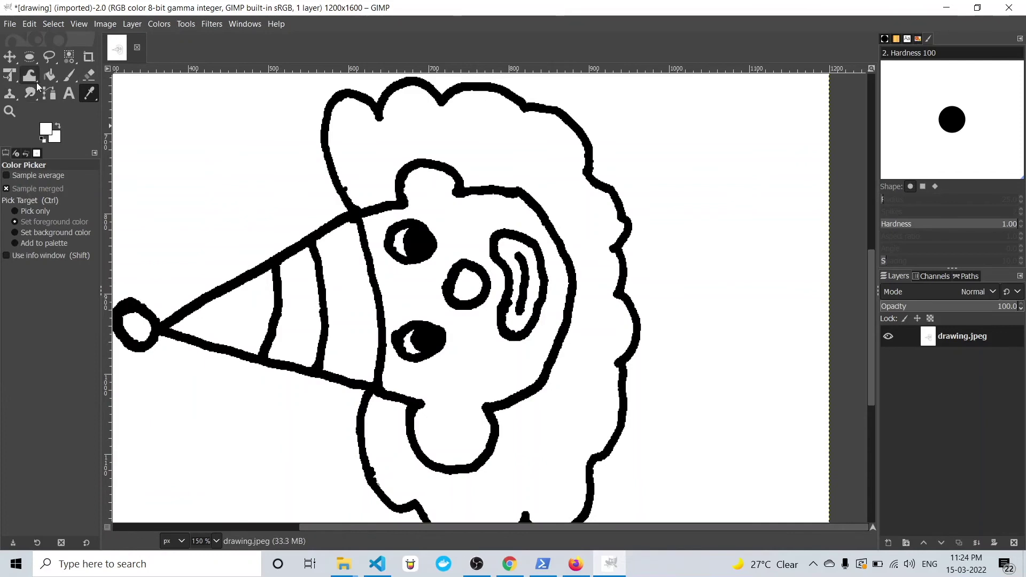
{"action": "left_click", "coordinate": [69, 76]}
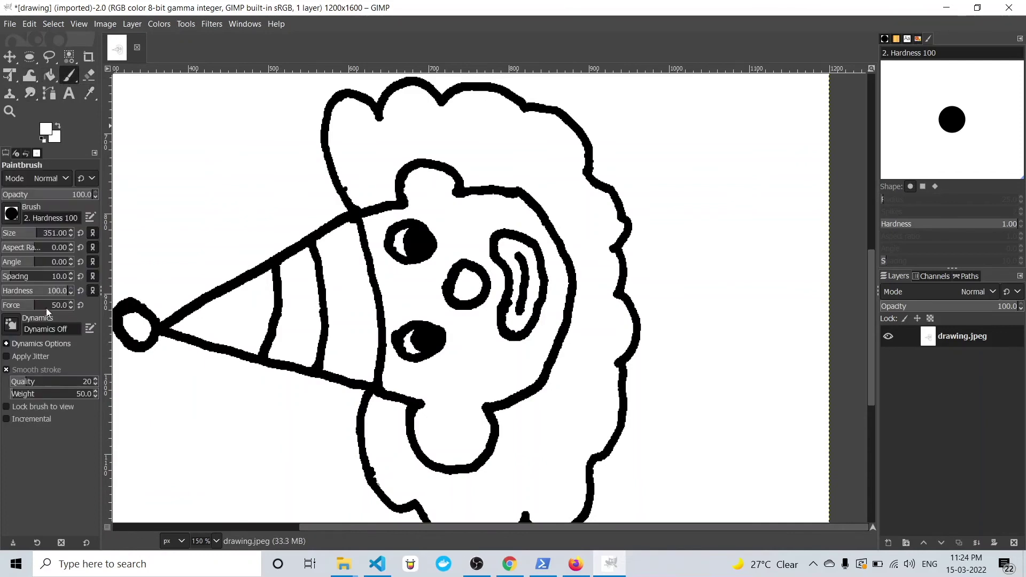
{"action": "left_click", "coordinate": [9, 234]}
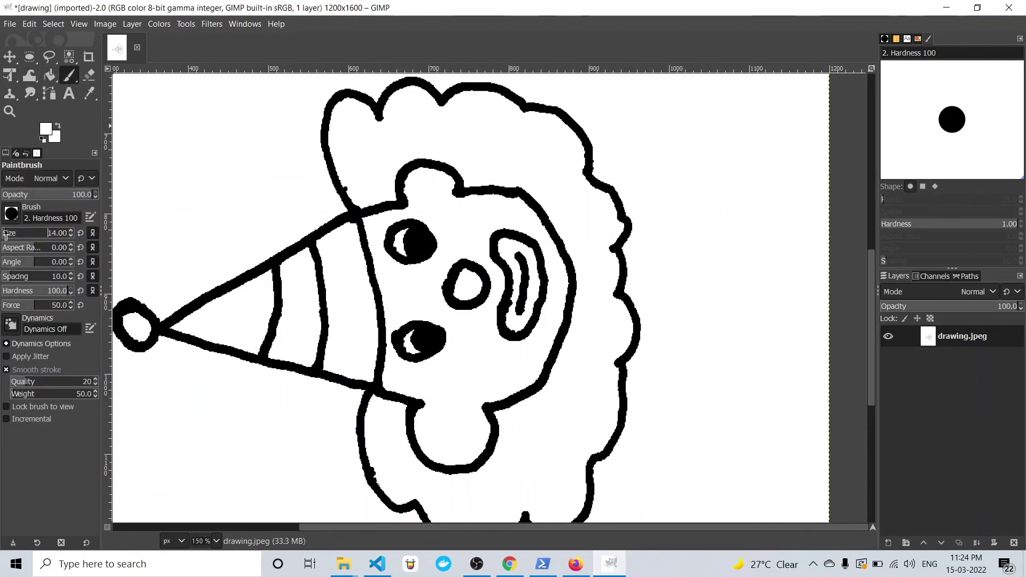
{"action": "left_click", "coordinate": [350, 188]}
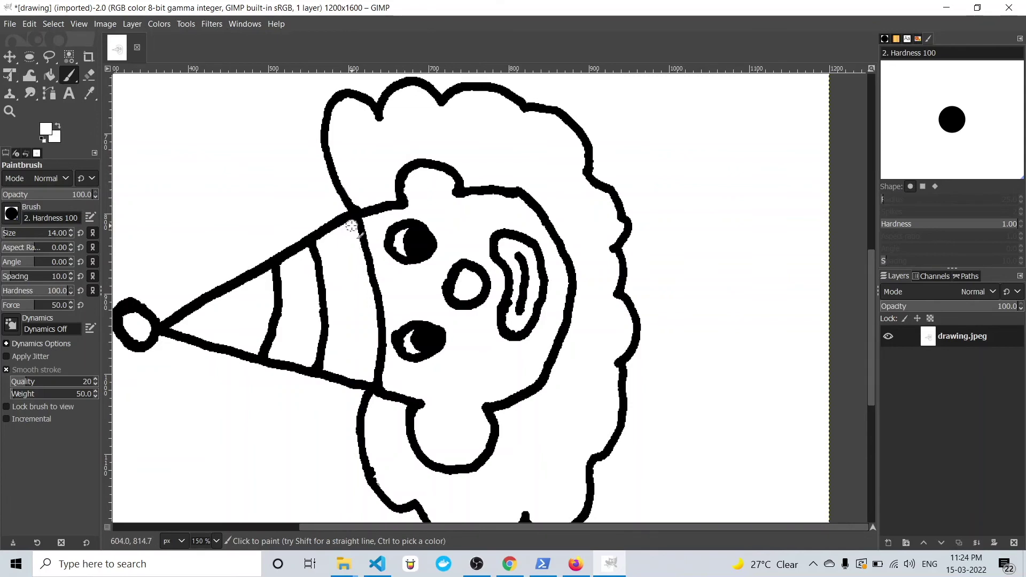
- Undo and redo to compare the cleanup, then zoom out to the whole image
{"action": "scroll", "coordinate": [408, 418], "scroll_direction": "down", "scroll_amount": 5}
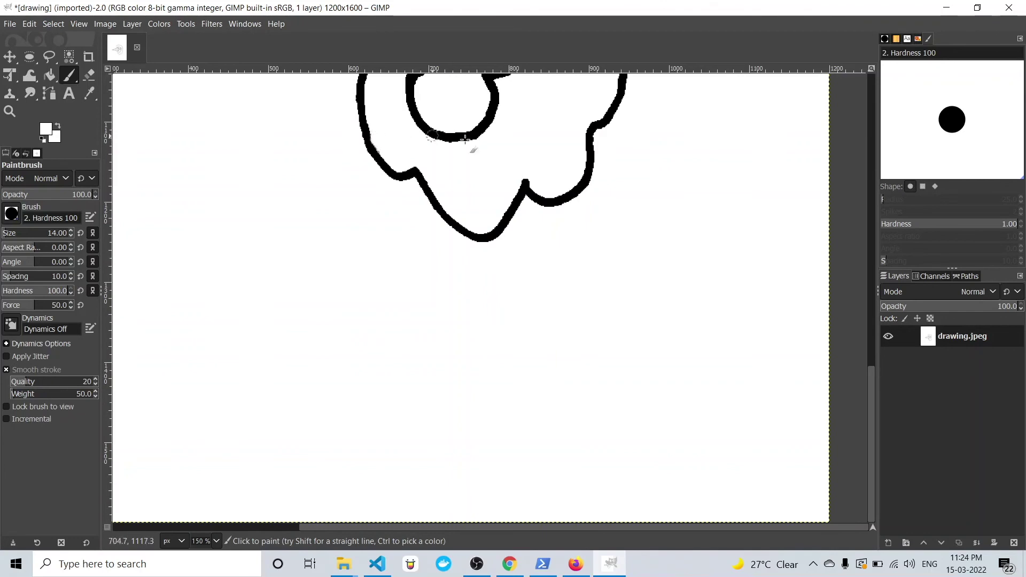
{"action": "key", "text": "ctrl+z"}
{"action": "key", "text": "ctrl+y"}
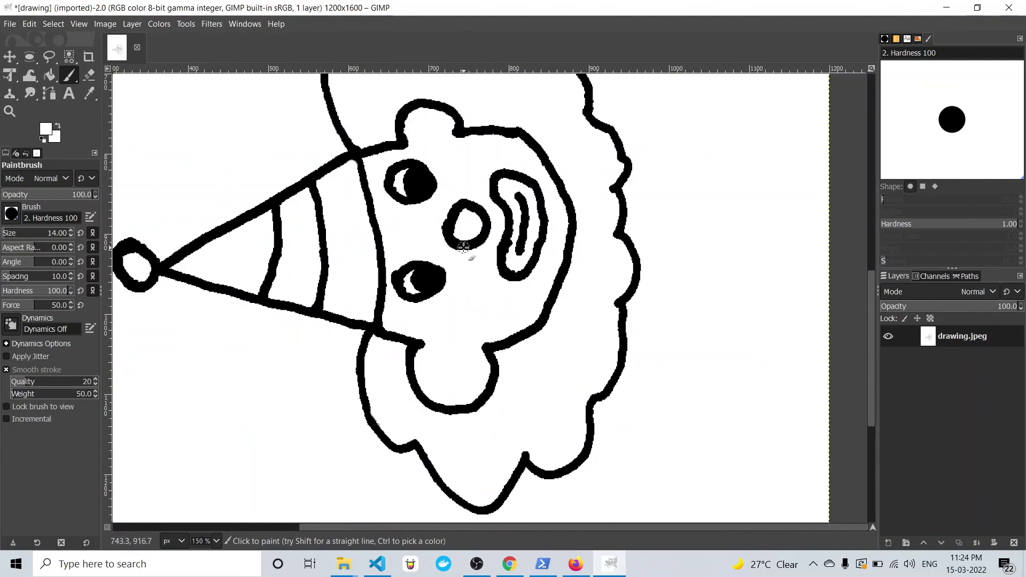
{"action": "key", "text": "minus"}
{"action": "key", "text": "minus"}
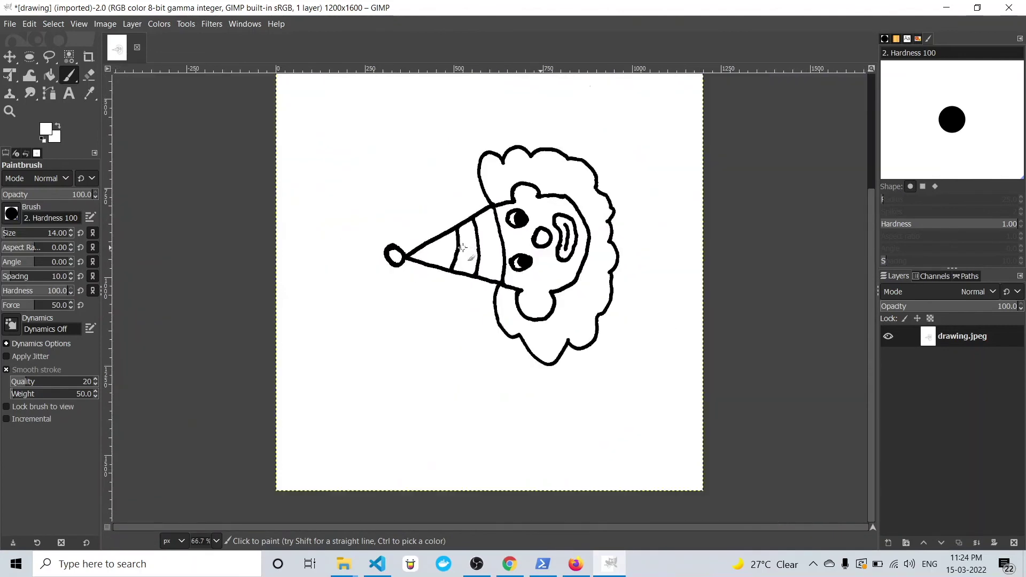